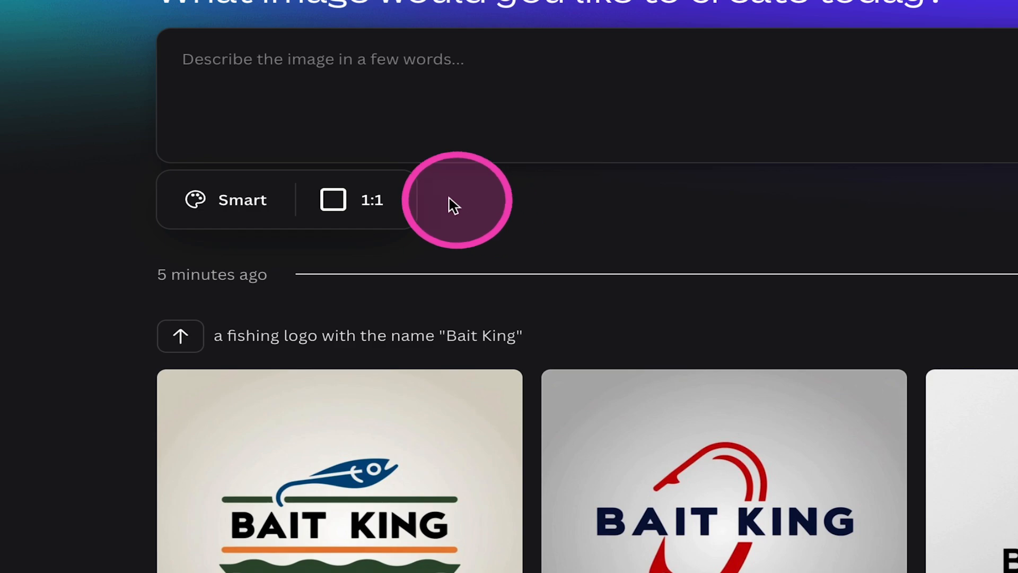
- Set the image generation to a 1:1 aspect ratio and the Vector style
left_click(367, 200)
left_click(340, 320)
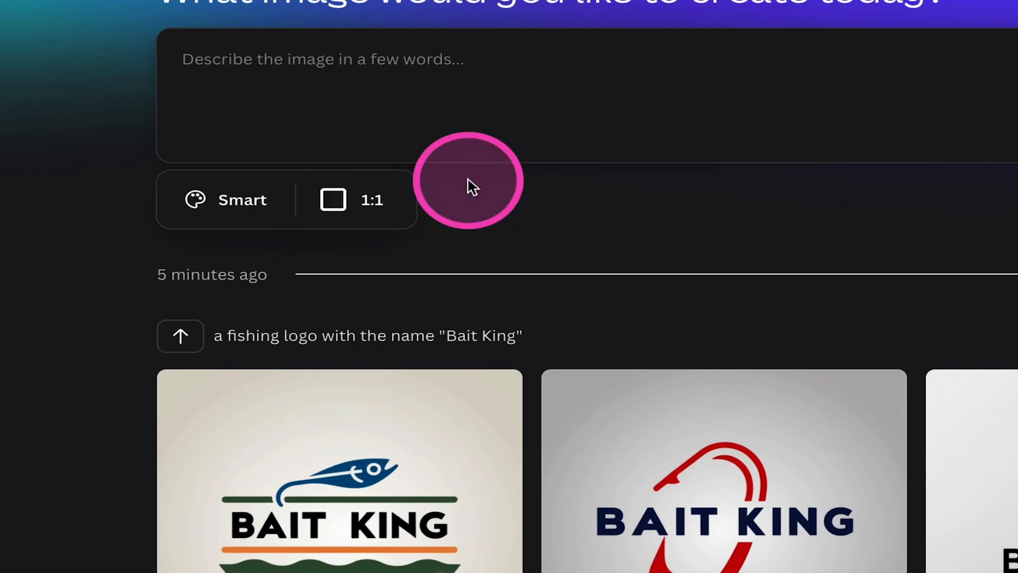
left_click(225, 201)
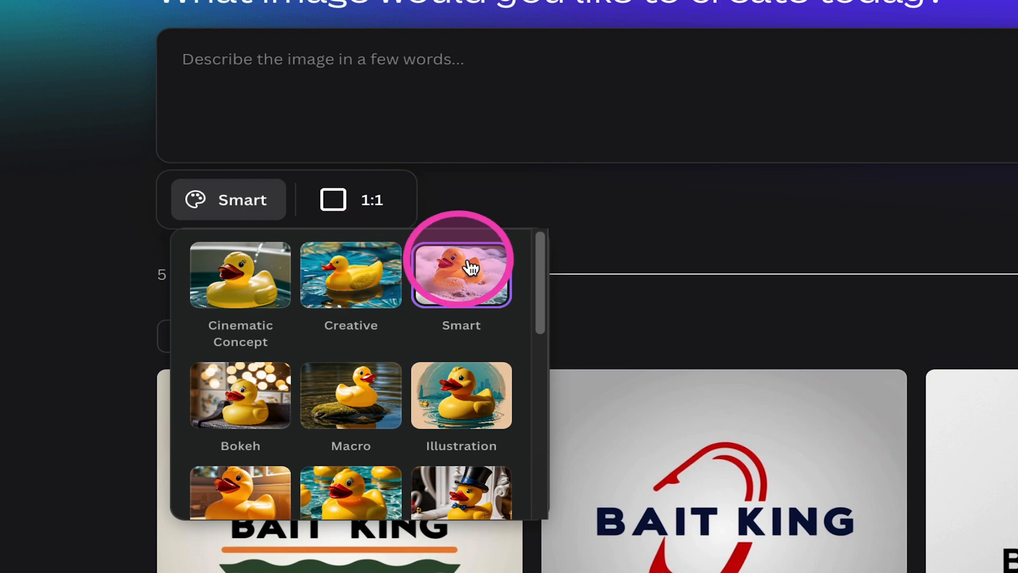
left_click_drag(539, 257, 546, 496)
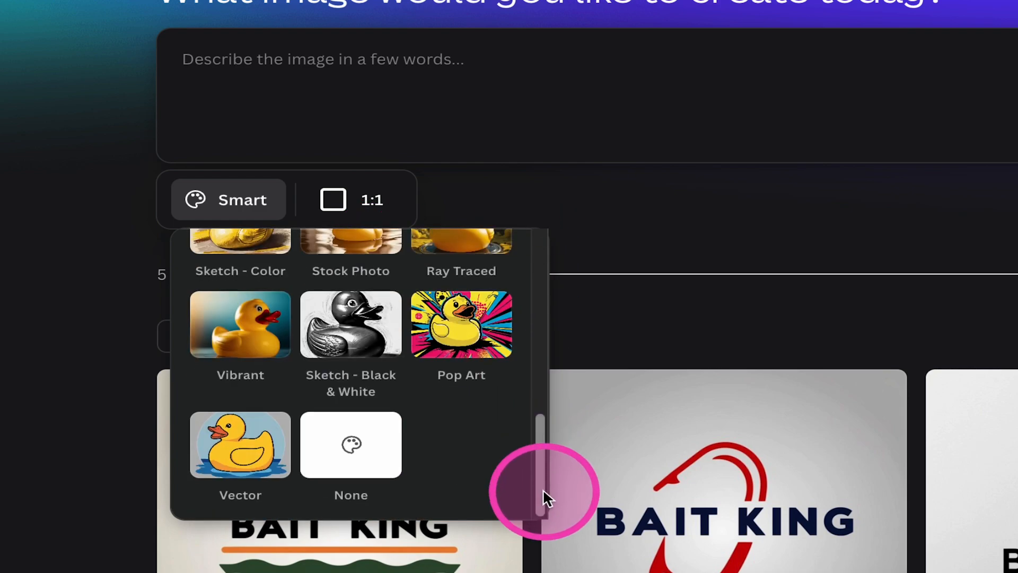
left_click(243, 448)
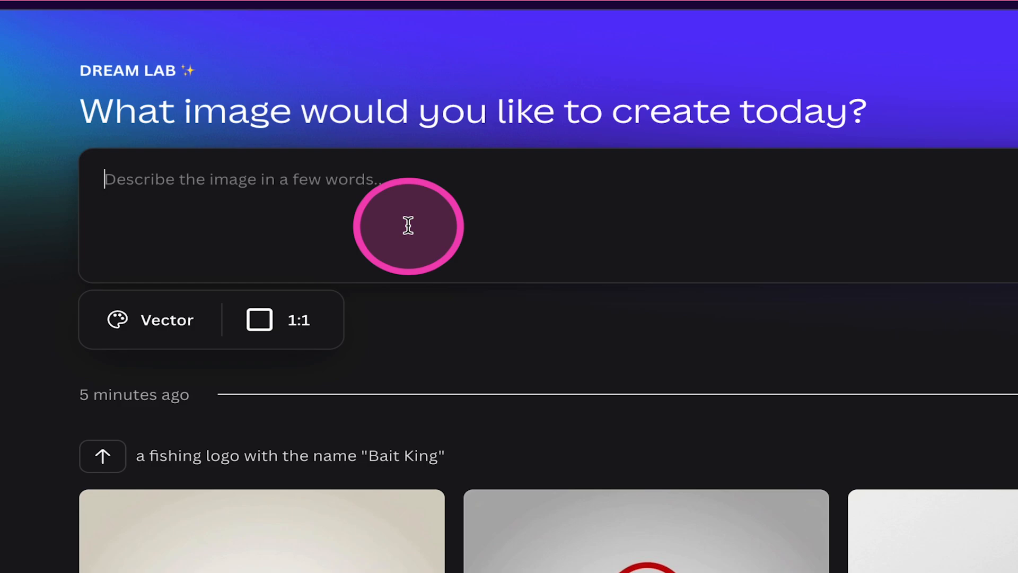
- Generate two sets of images from the prompt a logo for a gardening company called "LeafLab"
type("a logo for a gardening company called \"LeafLab\"")
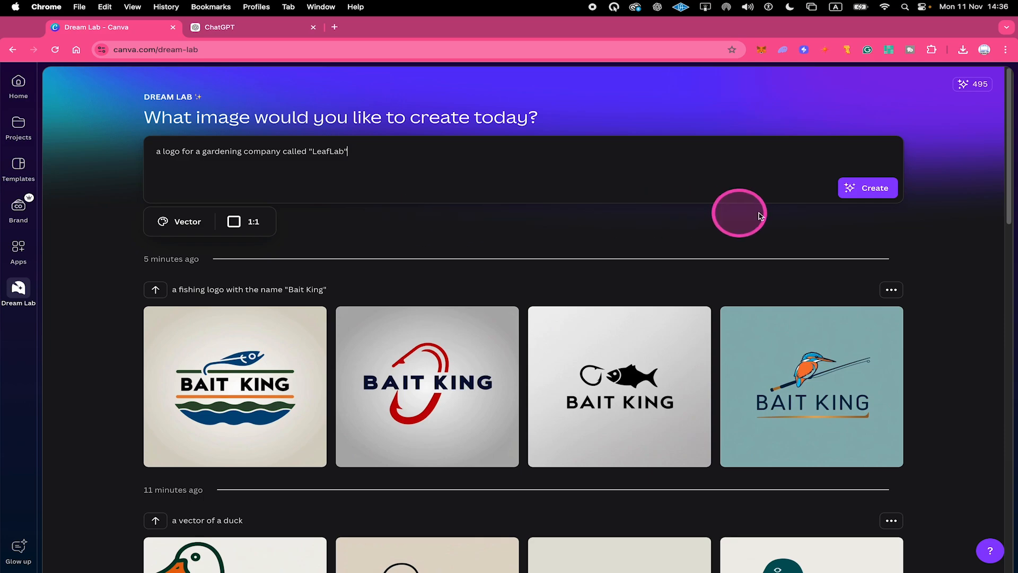
left_click(860, 190)
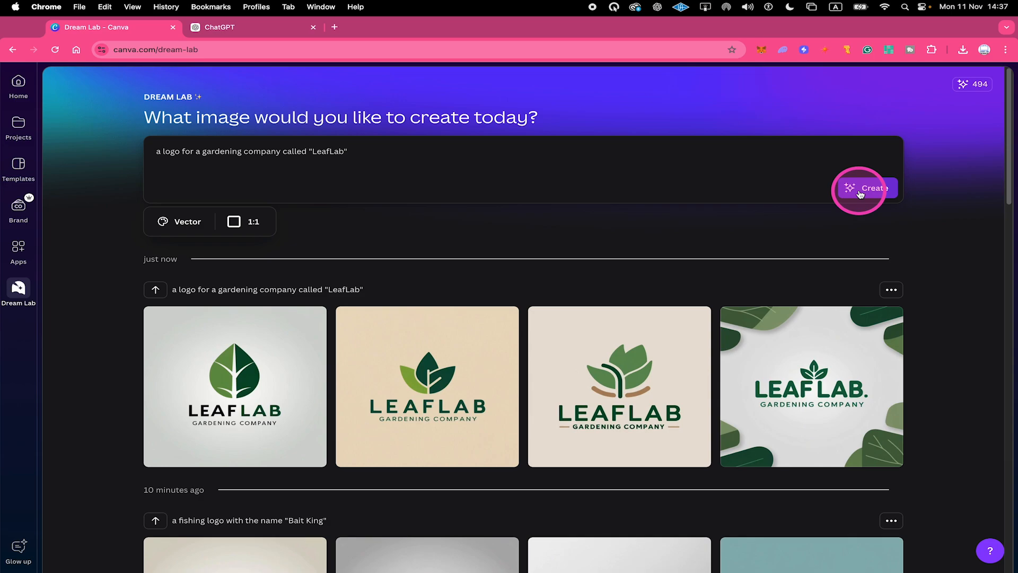
left_click(859, 193)
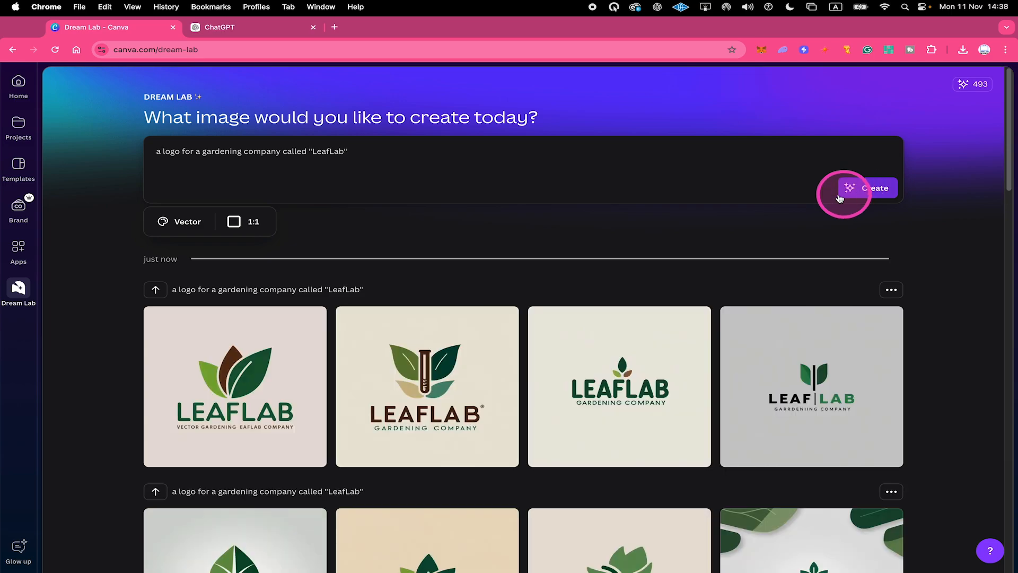
- Use the LeafLab logo with green and brown leaves in a new design and remove its background
left_click(260, 374)
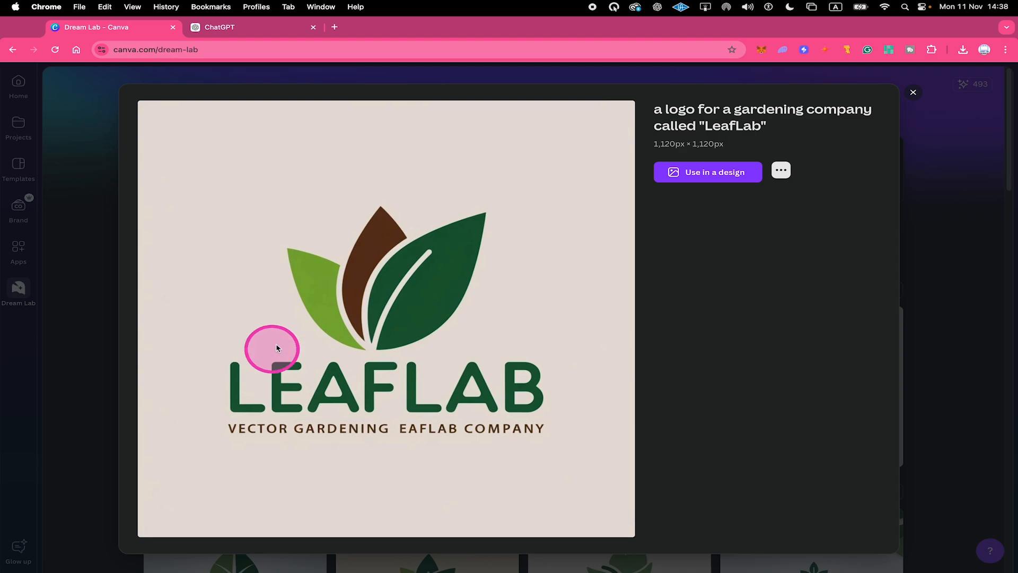
left_click(681, 178)
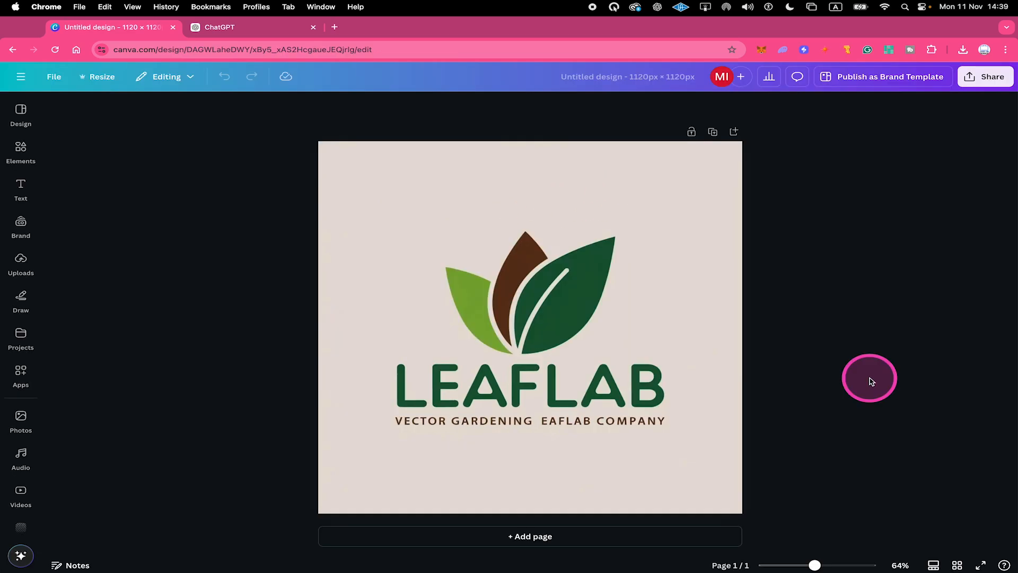
left_click(646, 321)
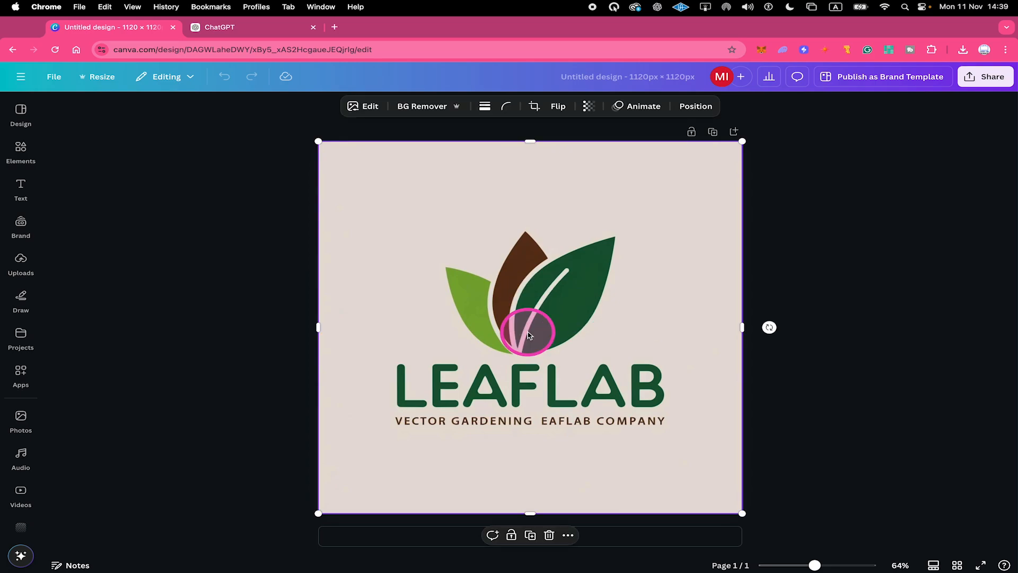
left_click(422, 109)
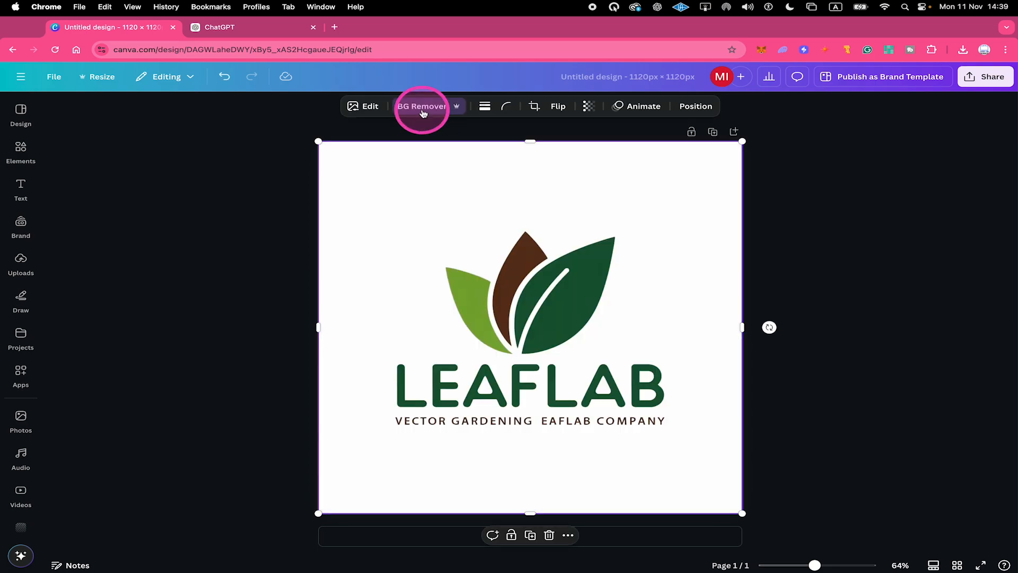
left_click_drag(462, 307, 482, 311)
left_click(823, 279)
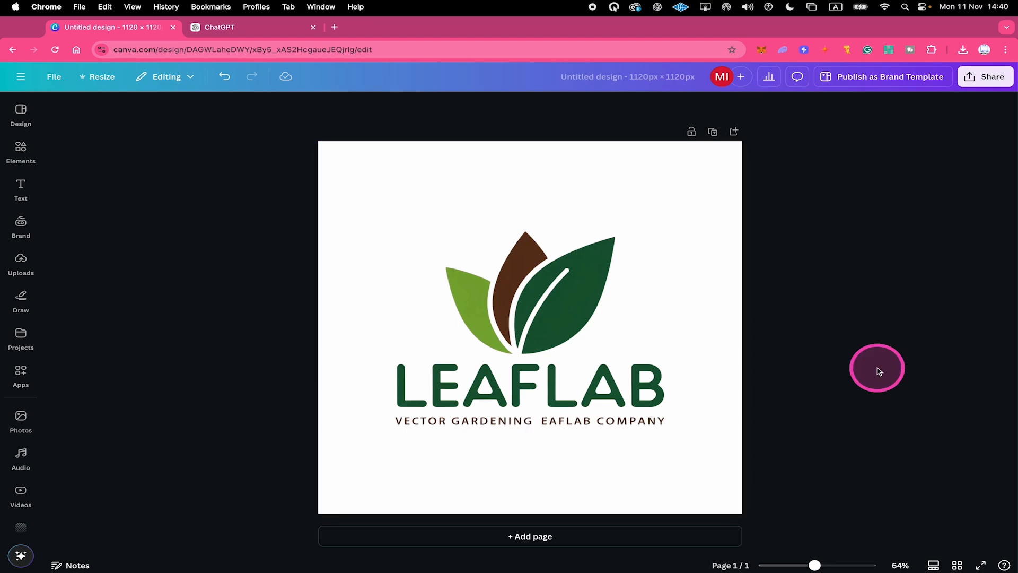
- Try cropping the tagline off the lower edge of the logo image and restore the full image
left_click(545, 317)
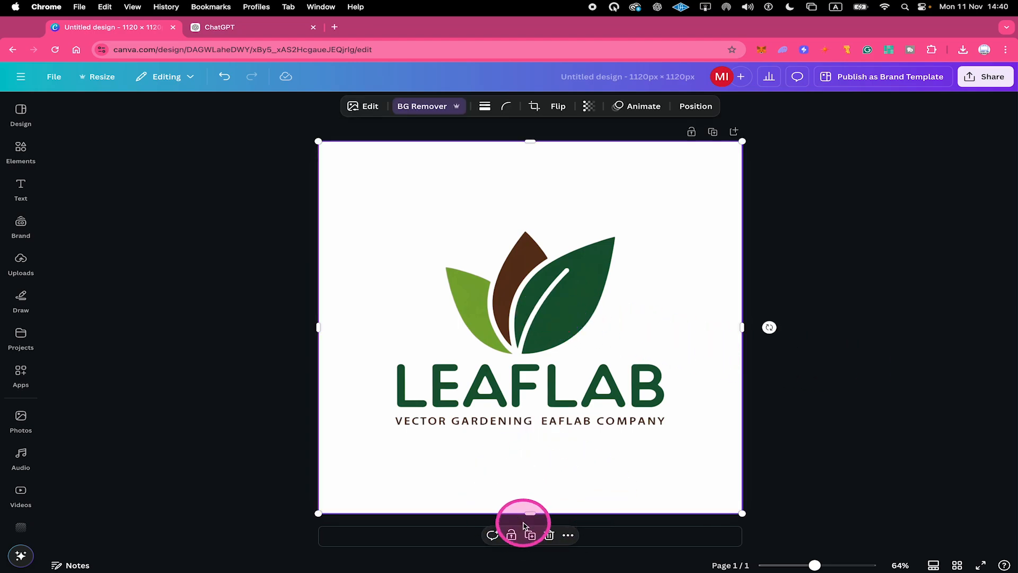
left_click_drag(530, 515, 554, 415)
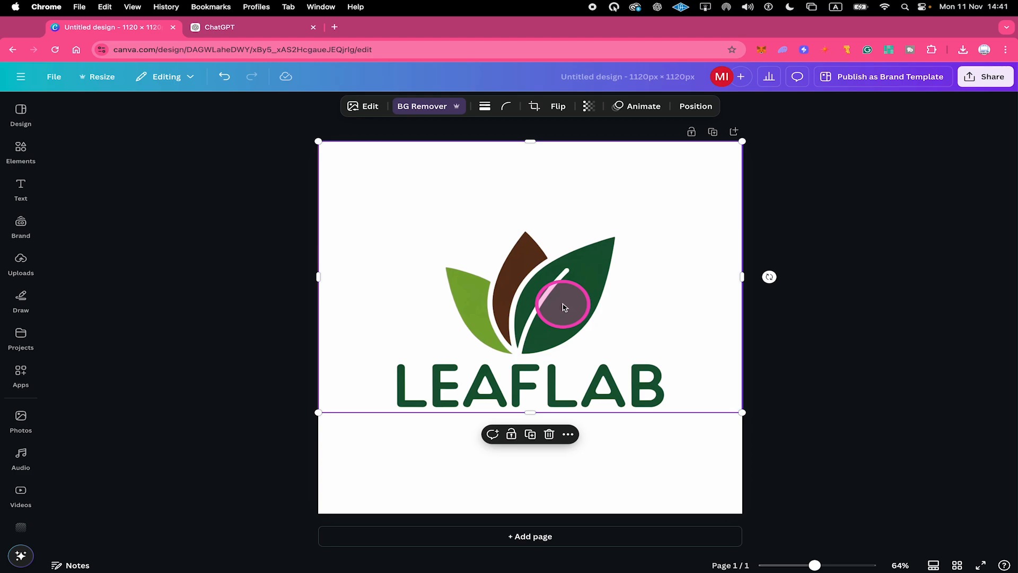
left_click_drag(530, 412, 530, 517)
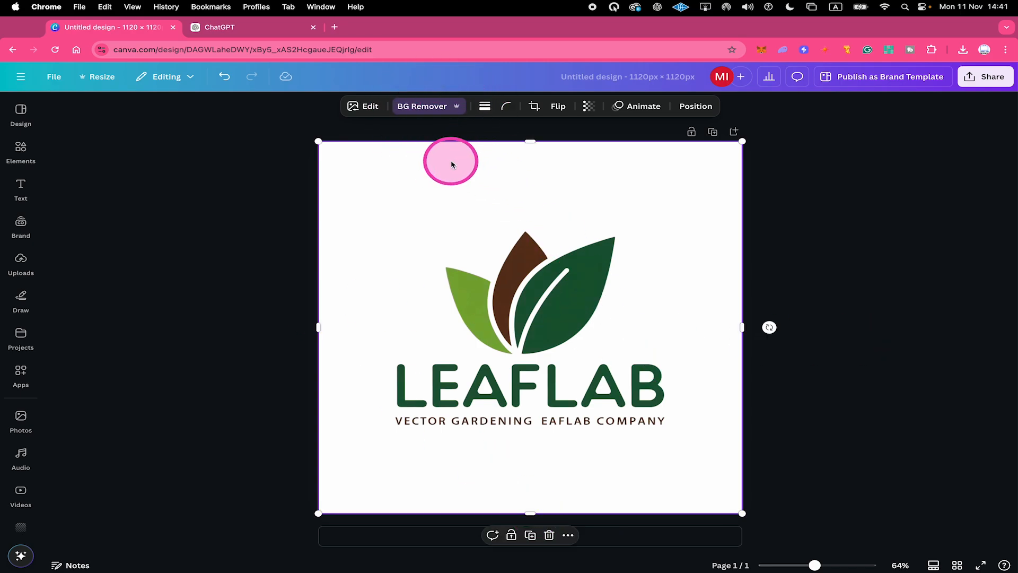
- Erase the tagline below the LeafLab name with the Magic Eraser brush
left_click(365, 106)
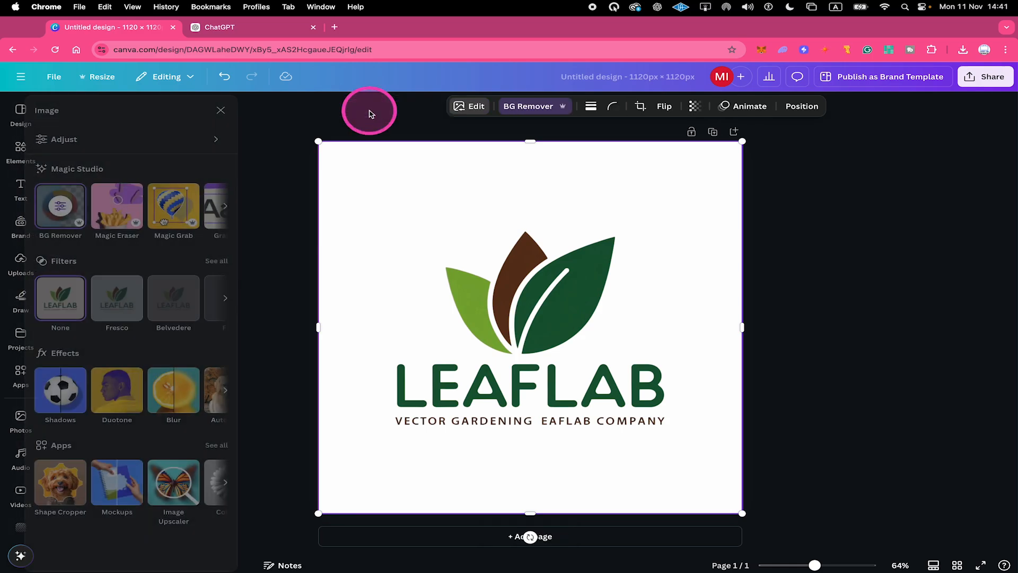
left_click(135, 215)
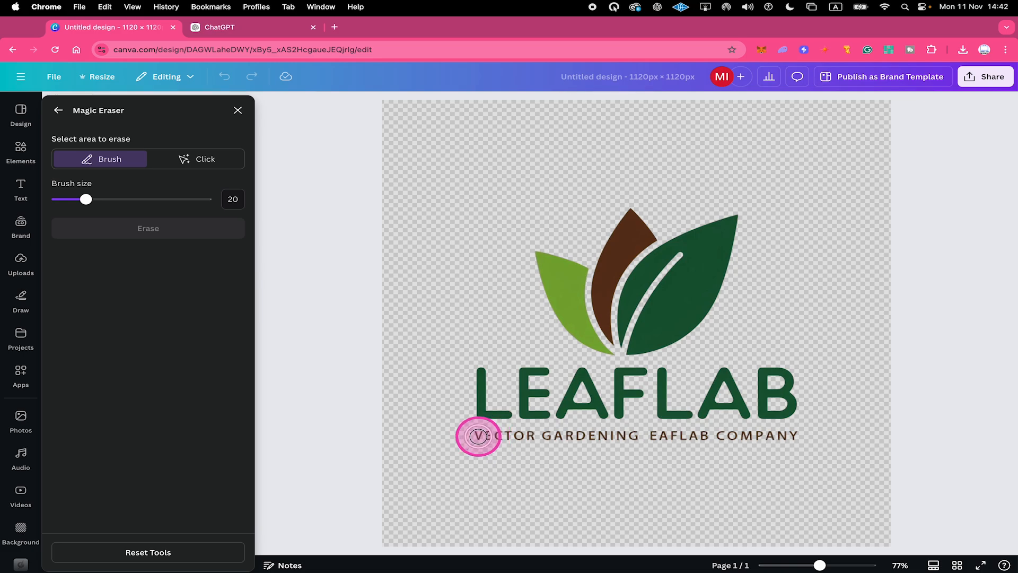
left_click_drag(477, 436, 801, 438)
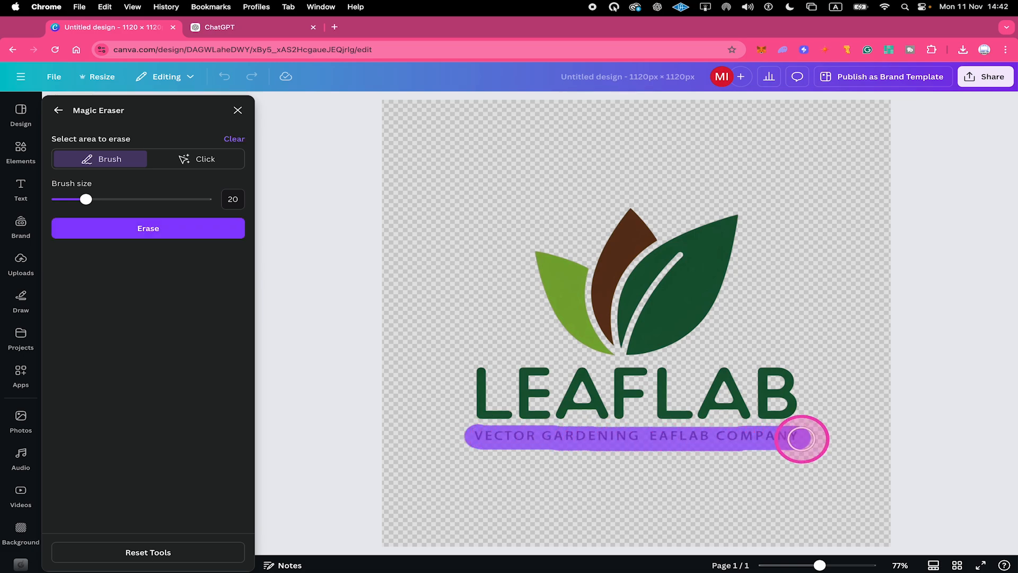
left_click(176, 234)
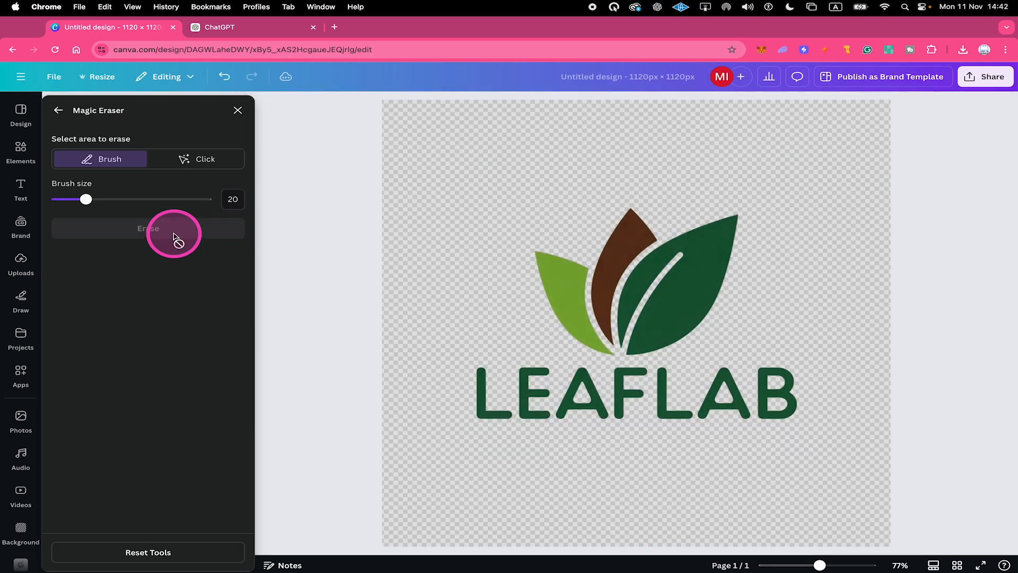
left_click(59, 110)
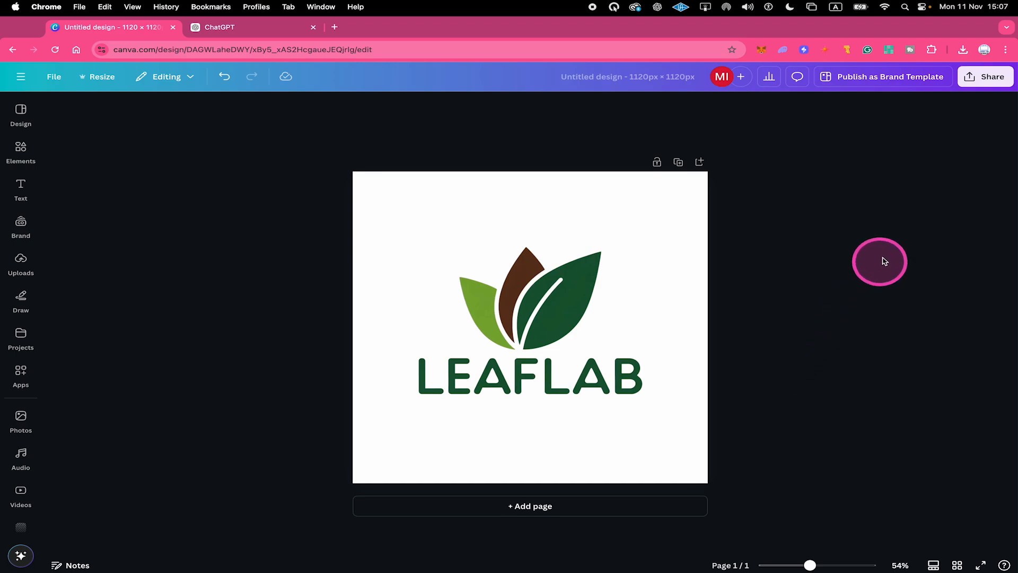
- Set up the design's download as a PNG with a transparent background
left_click(981, 79)
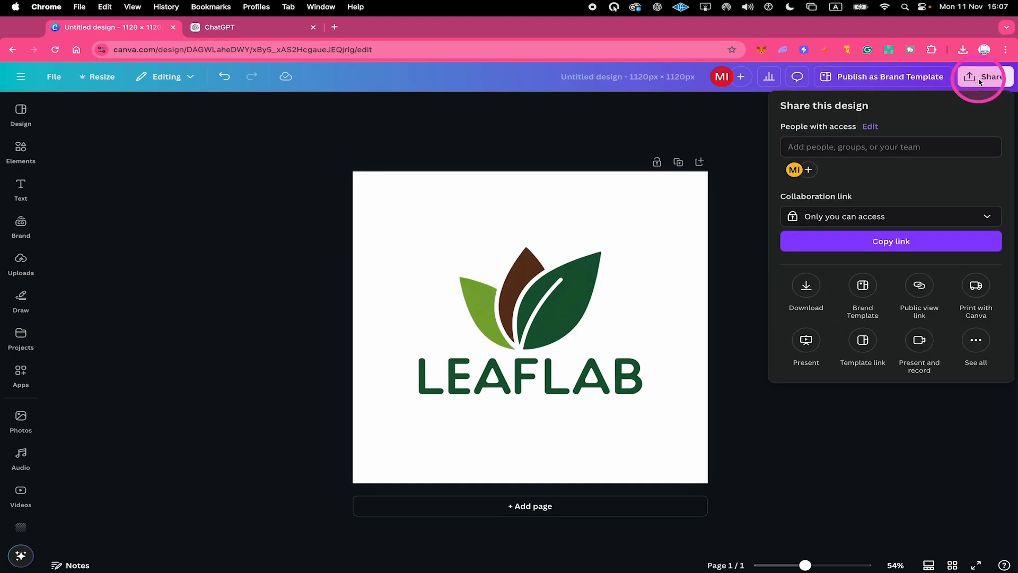
left_click(806, 287)
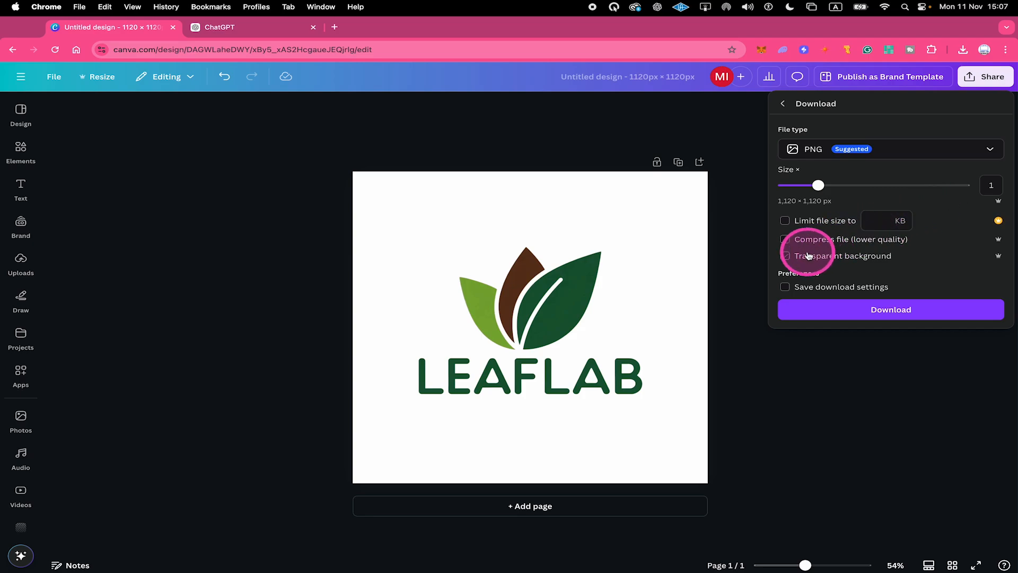
left_click(786, 257)
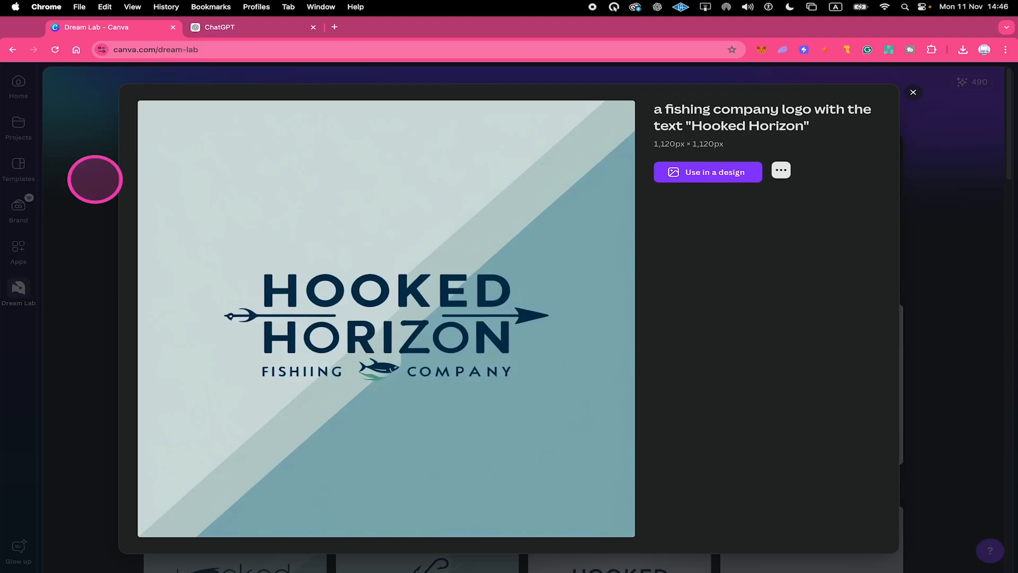
- Examine enlarged previews of several generated "Hooked Horizon" fishing company logos
left_click(93, 177)
left_click(405, 423)
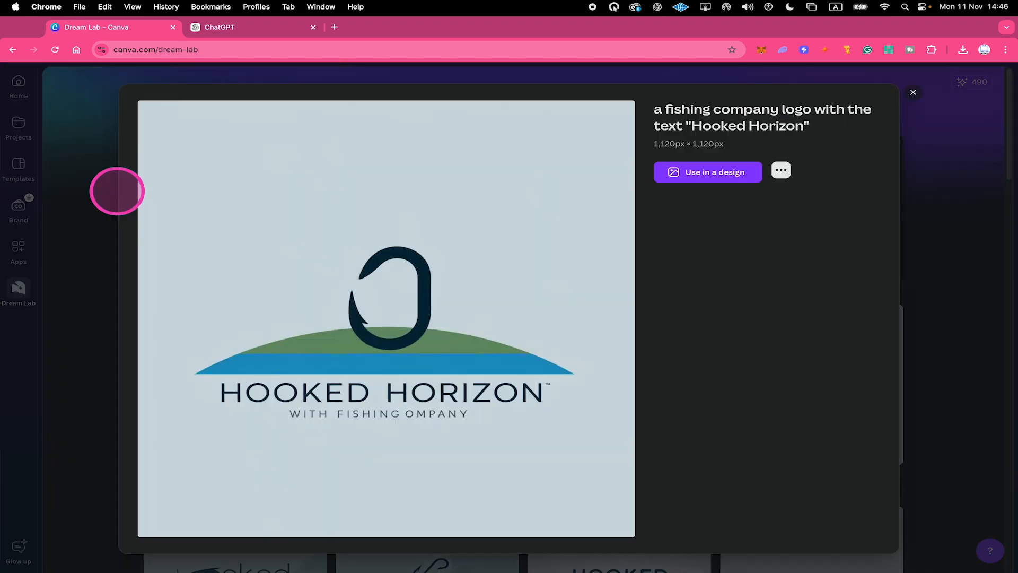
left_click(114, 190)
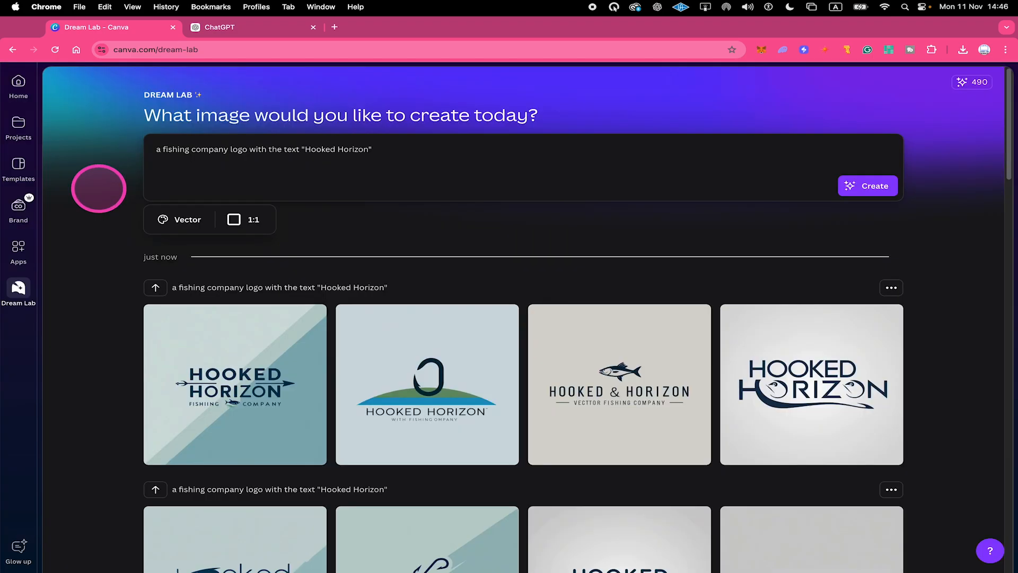
left_click(775, 378)
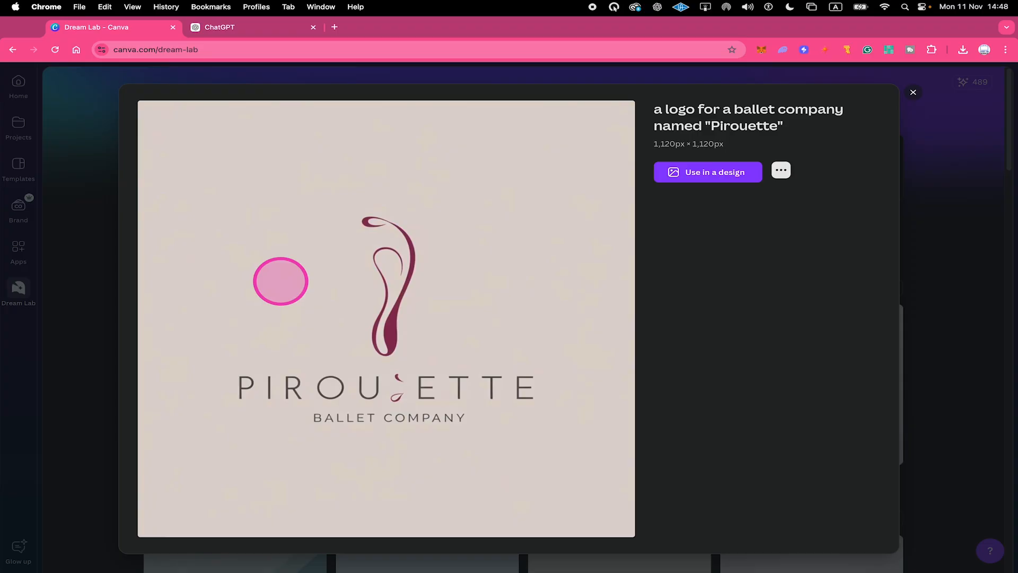
- Examine enlarged previews of the "Pirouette" ballet logos and the pink yoga company logo, and return to the results
left_click(89, 259)
left_click(425, 379)
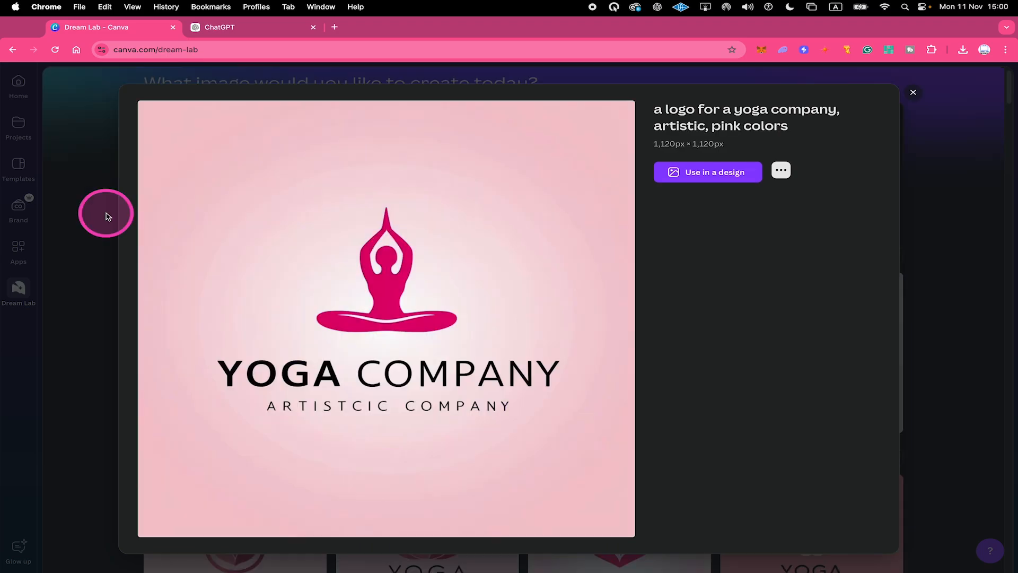
left_click(108, 216)
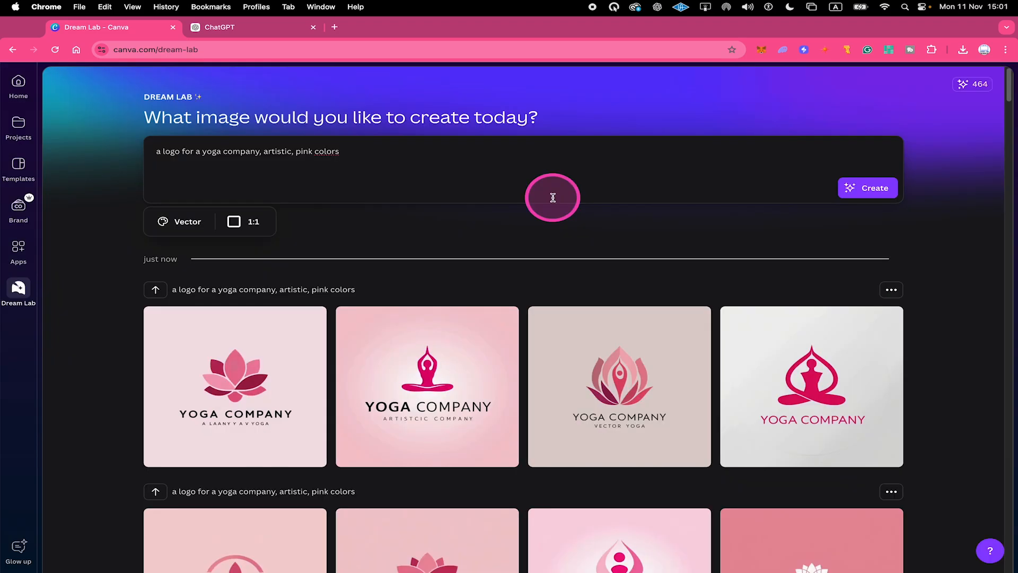